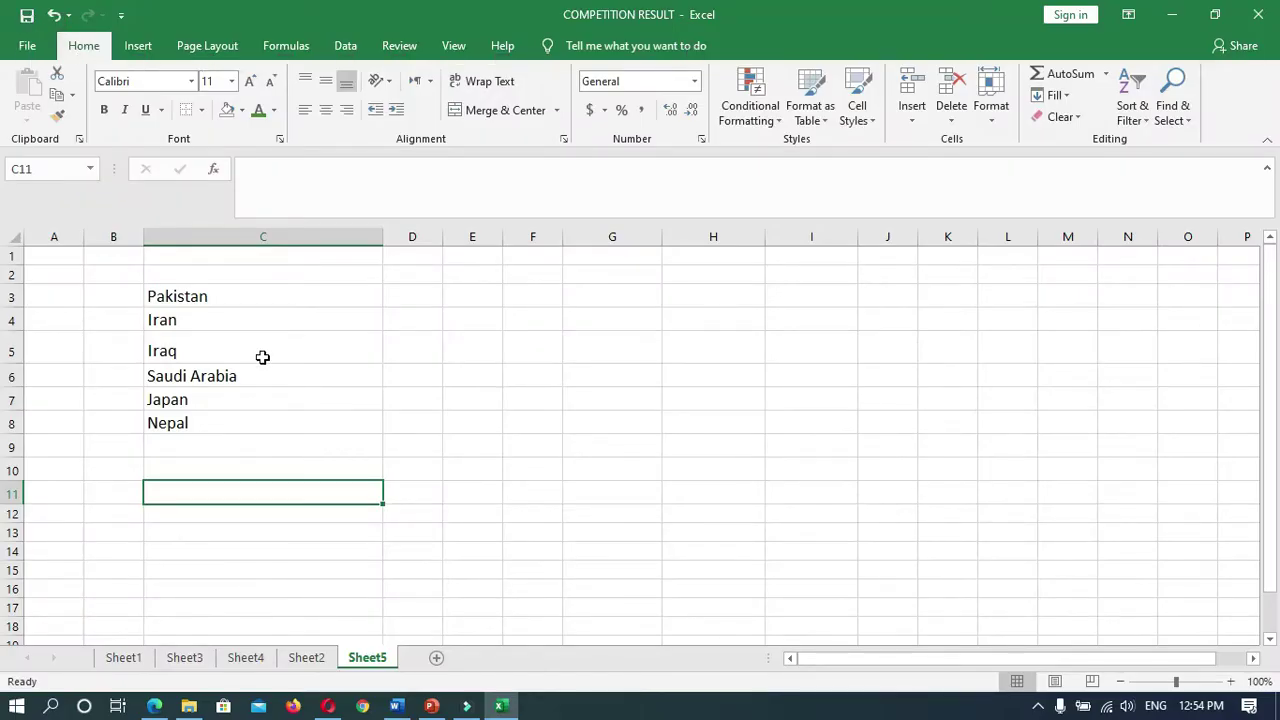
pyautogui.moveTo(255, 292); pyautogui.dragTo(247, 420)
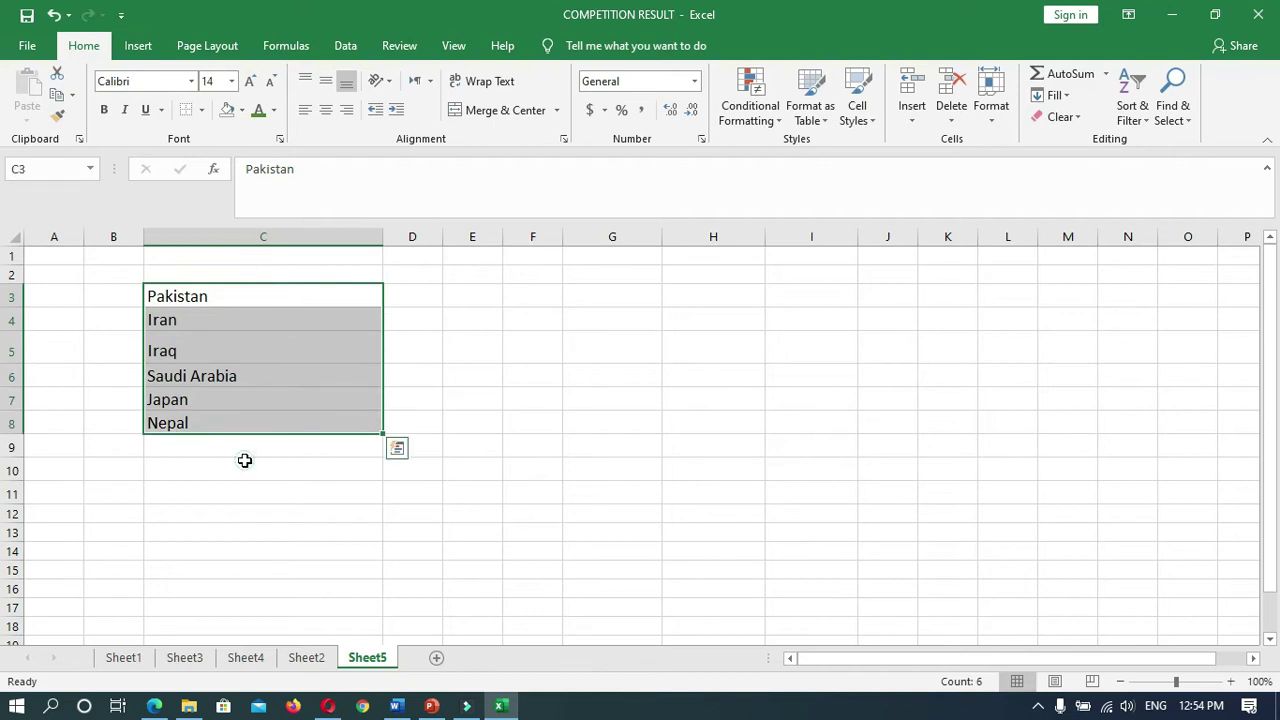
pyautogui.click(244, 464)
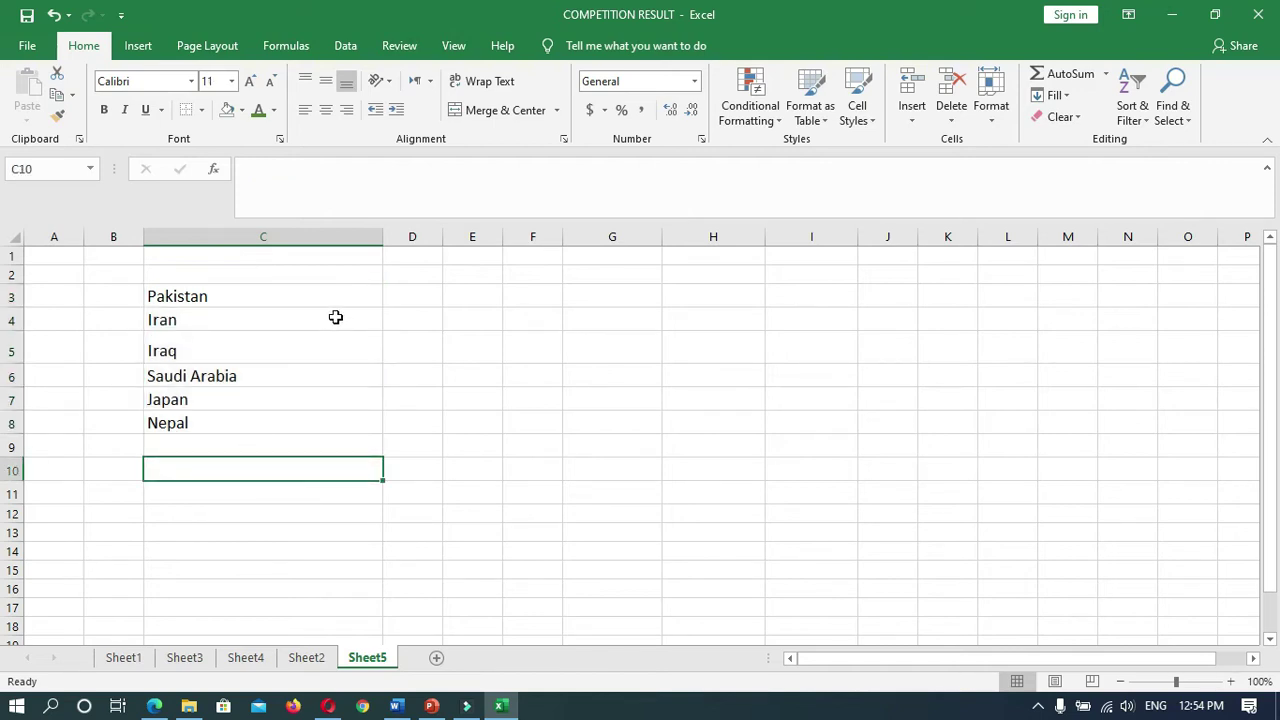
# Angle the text of the Pakistan cell C3 counterclockwise.
pyautogui.click(252, 296)
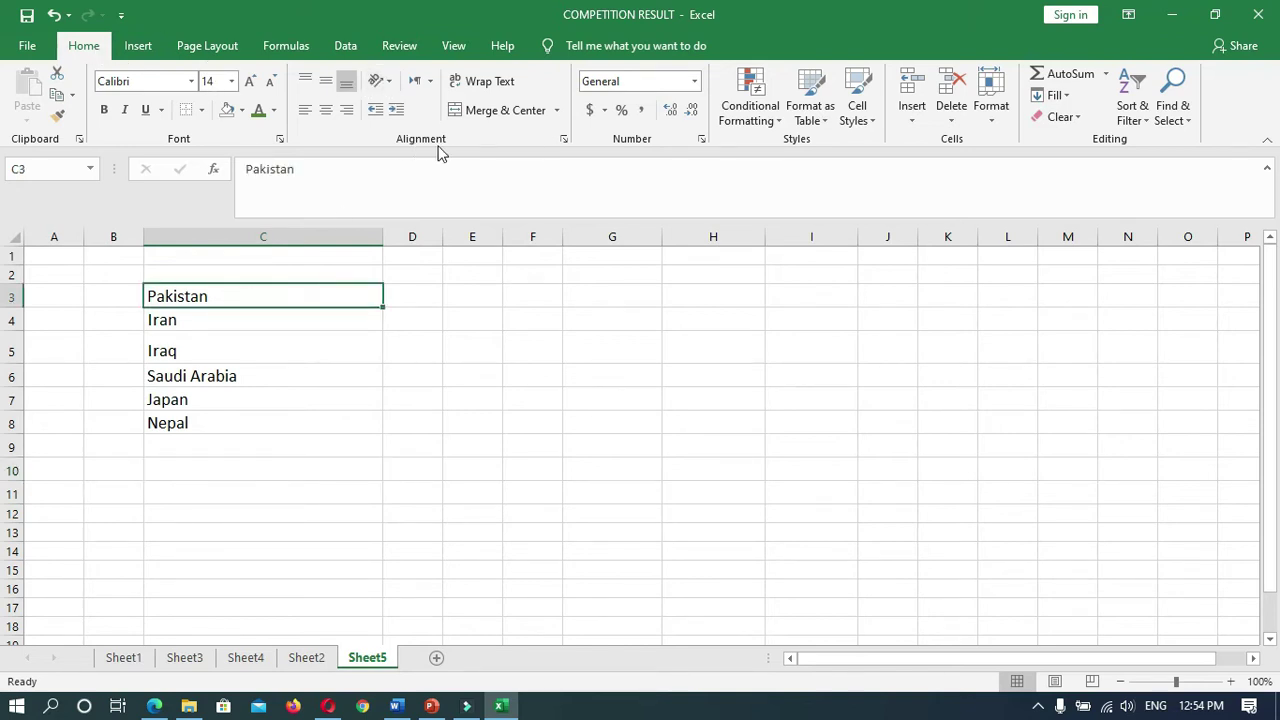
pyautogui.click(390, 84)
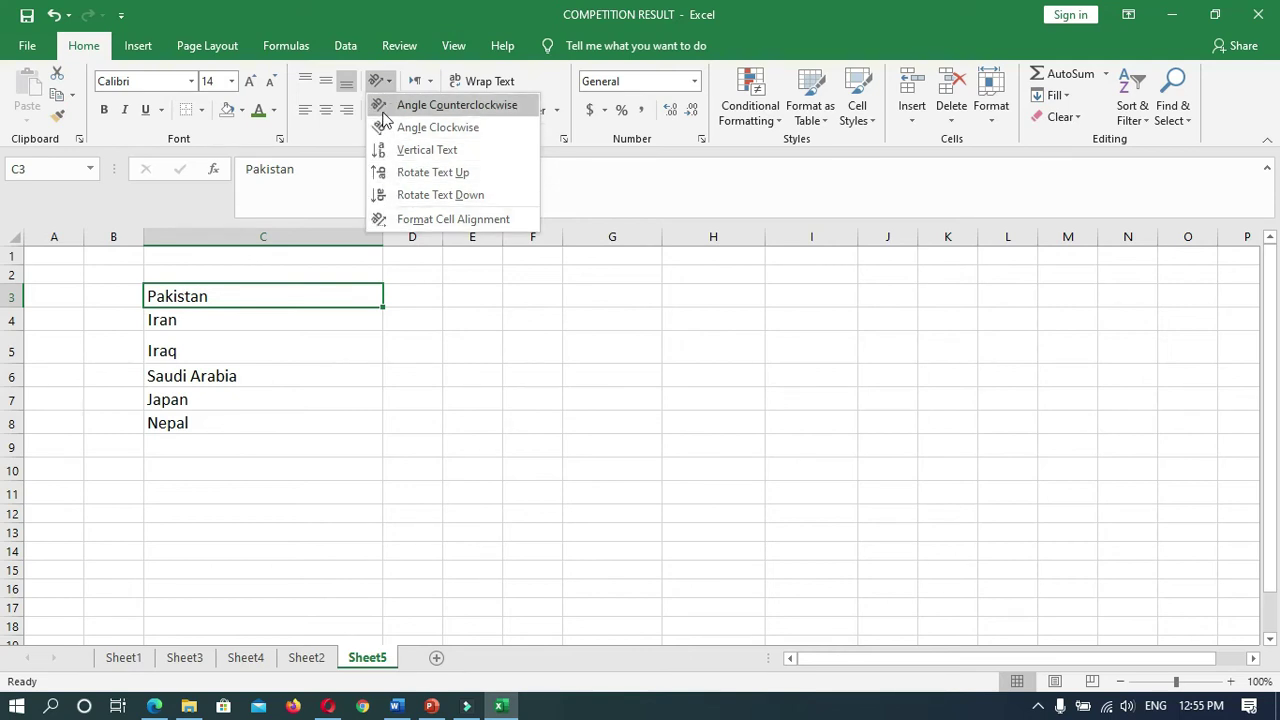
pyautogui.click(450, 108)
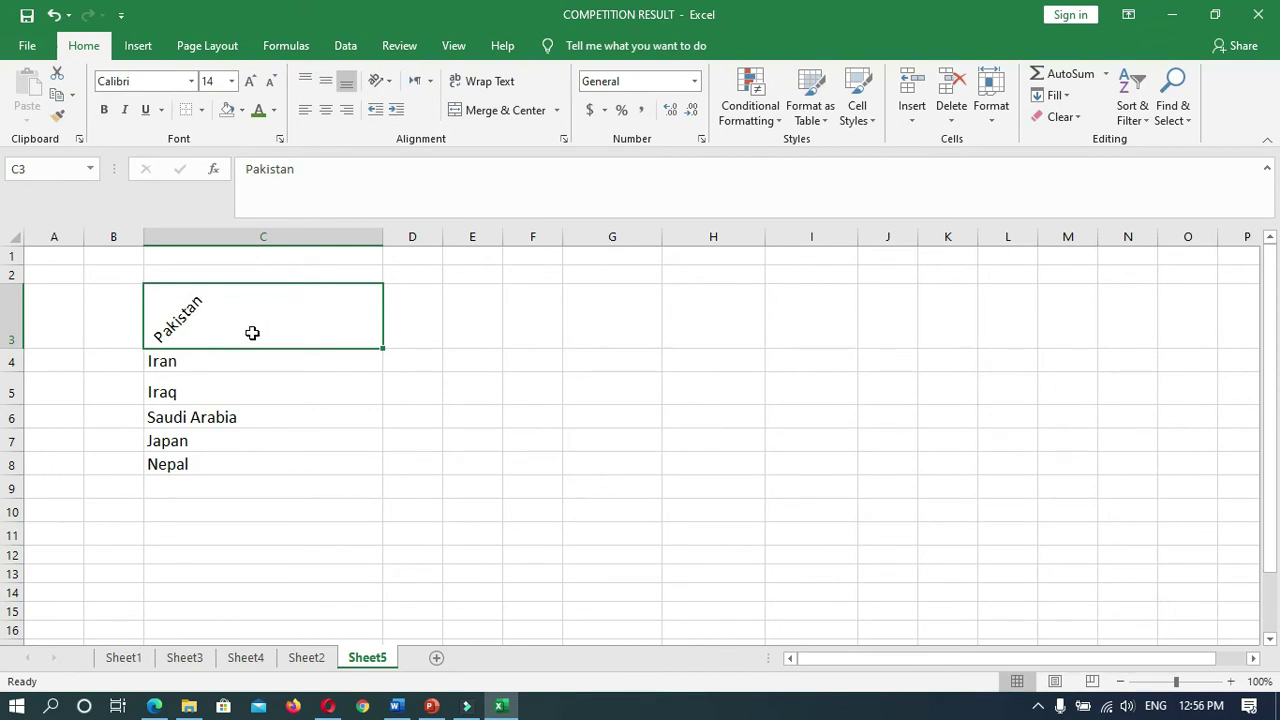
# Angle the text of the Iran cell C4 clockwise.
pyautogui.click(185, 360)
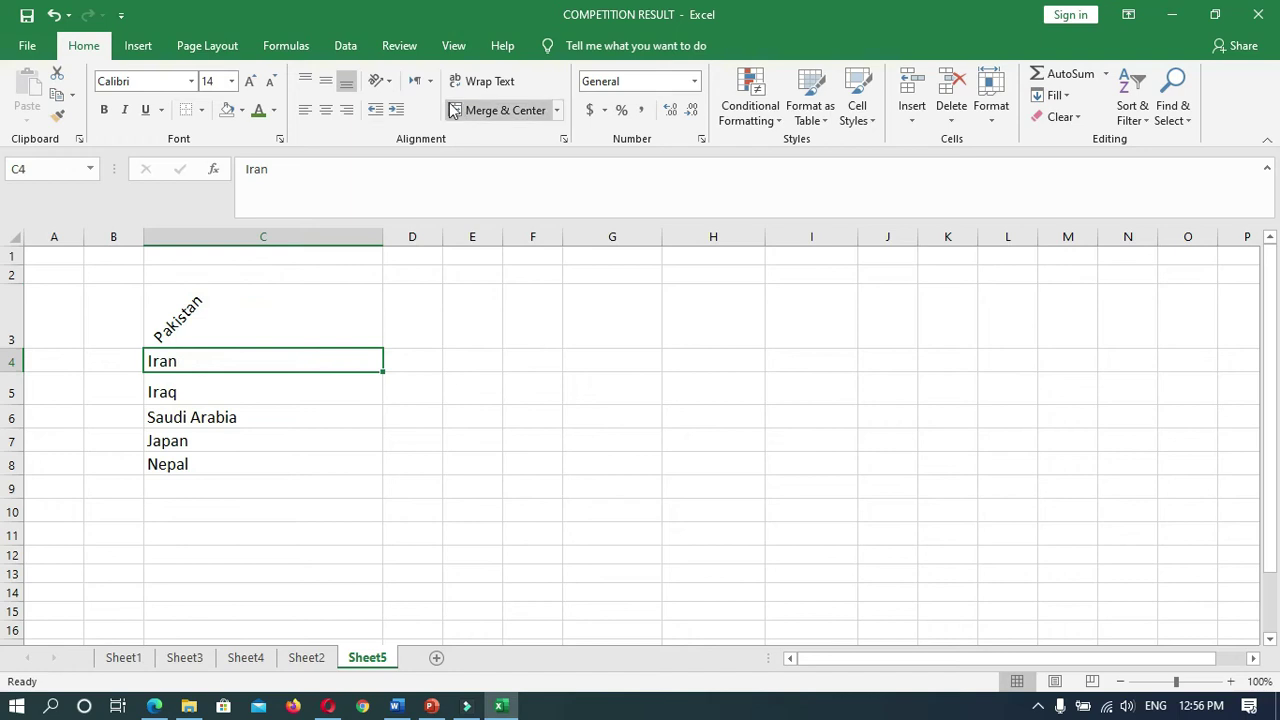
pyautogui.click(388, 82)
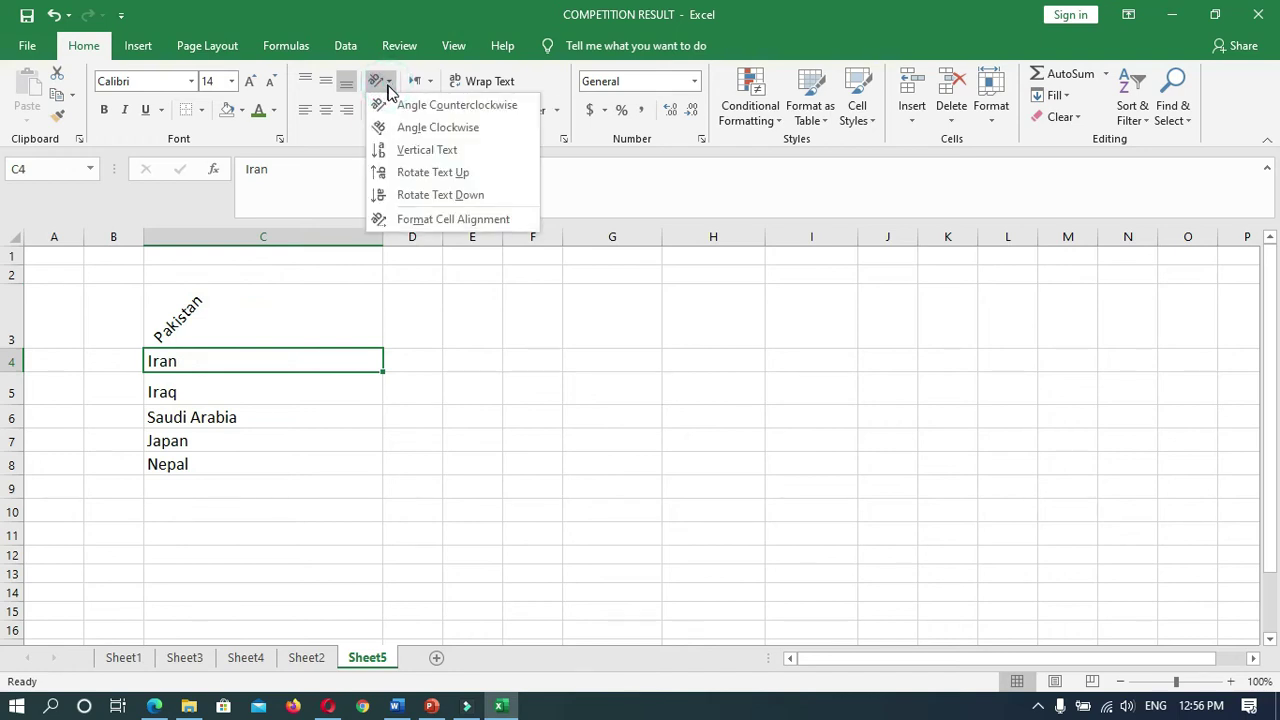
pyautogui.click(416, 130)
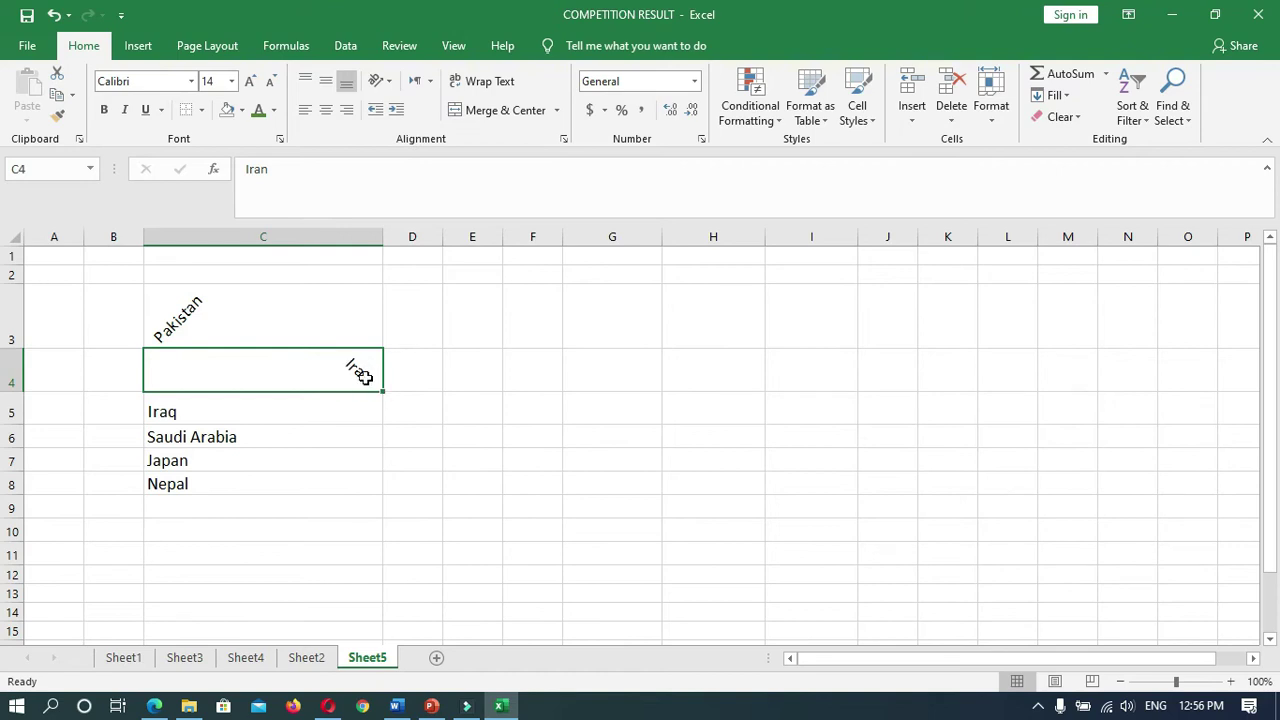
# Set the Iraq cell C5 to the Vertical Text orientation.
pyautogui.click(236, 414)
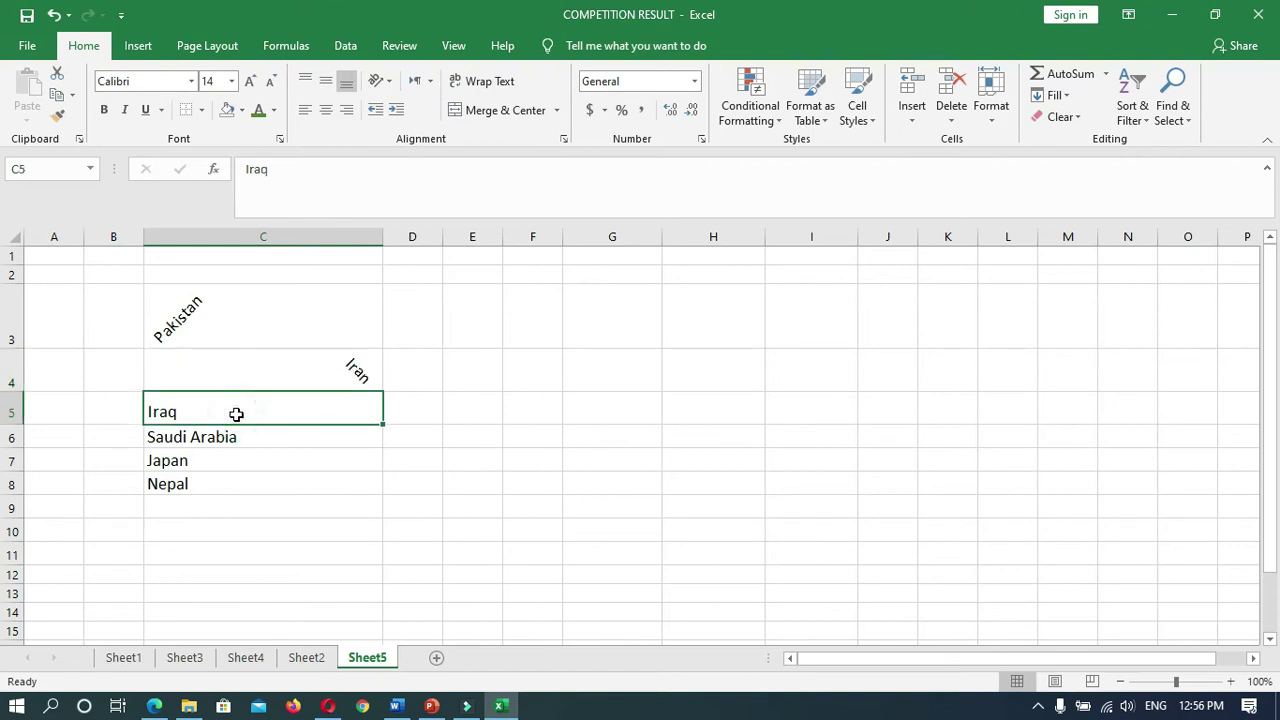
pyautogui.click(393, 88)
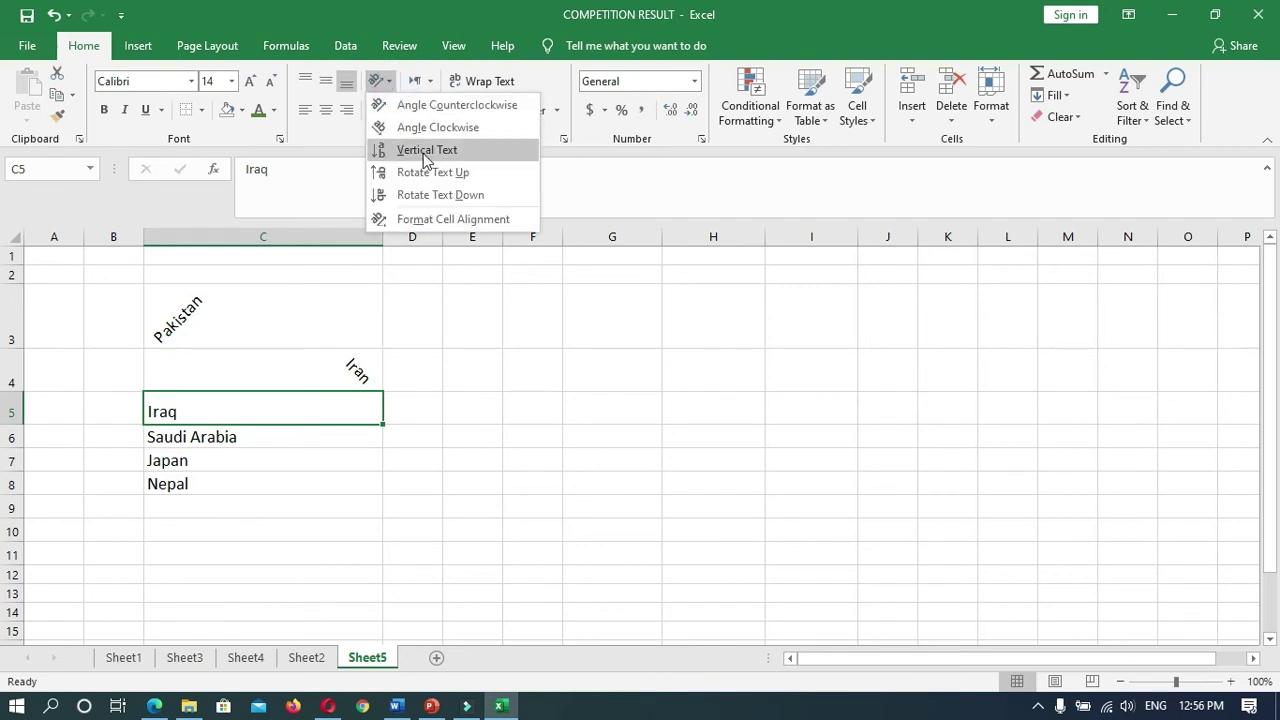
pyautogui.click(427, 150)
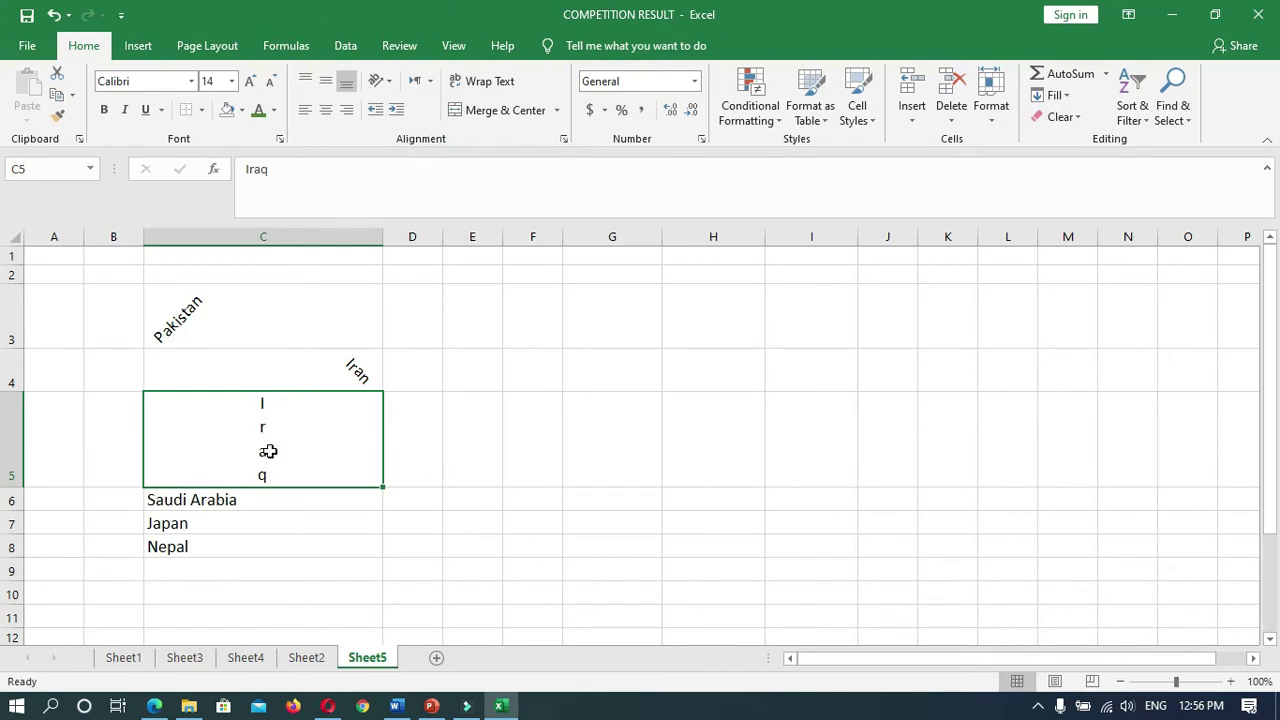
# Apply the Rotate Text Up orientation to the Saudi Arabia cell C6.
pyautogui.click(249, 508)
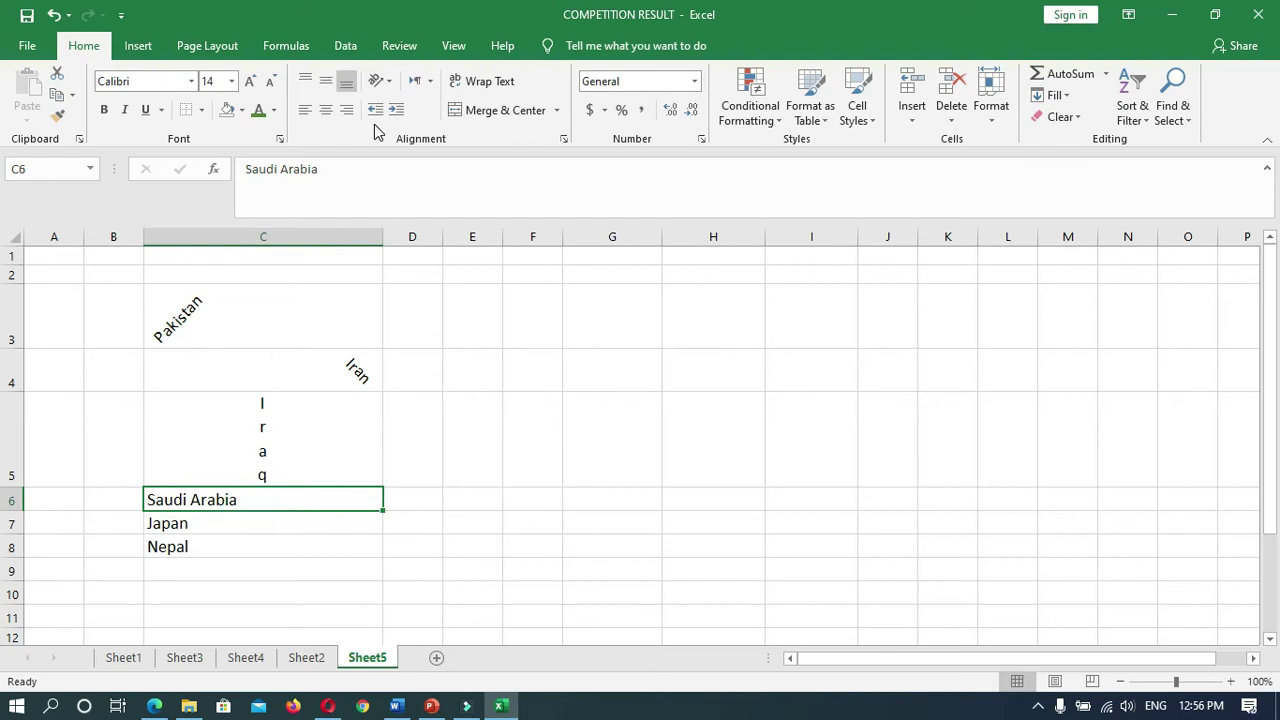
pyautogui.click(380, 80)
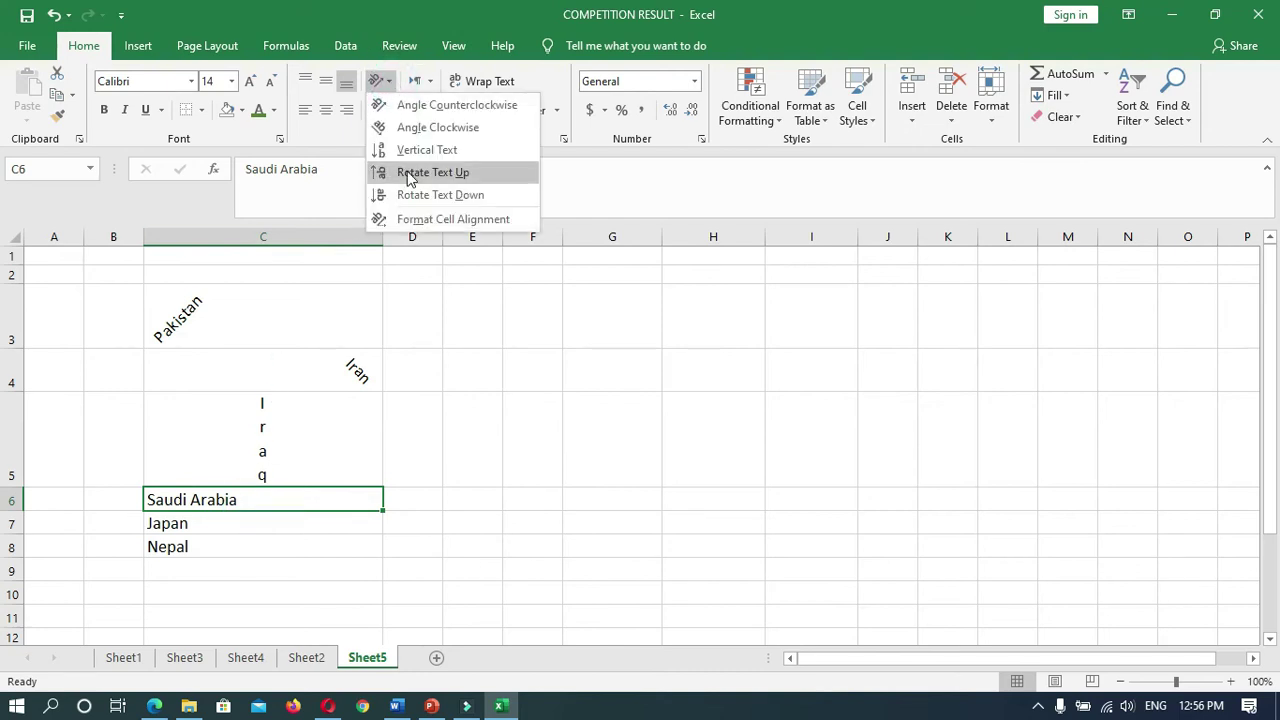
pyautogui.click(449, 178)
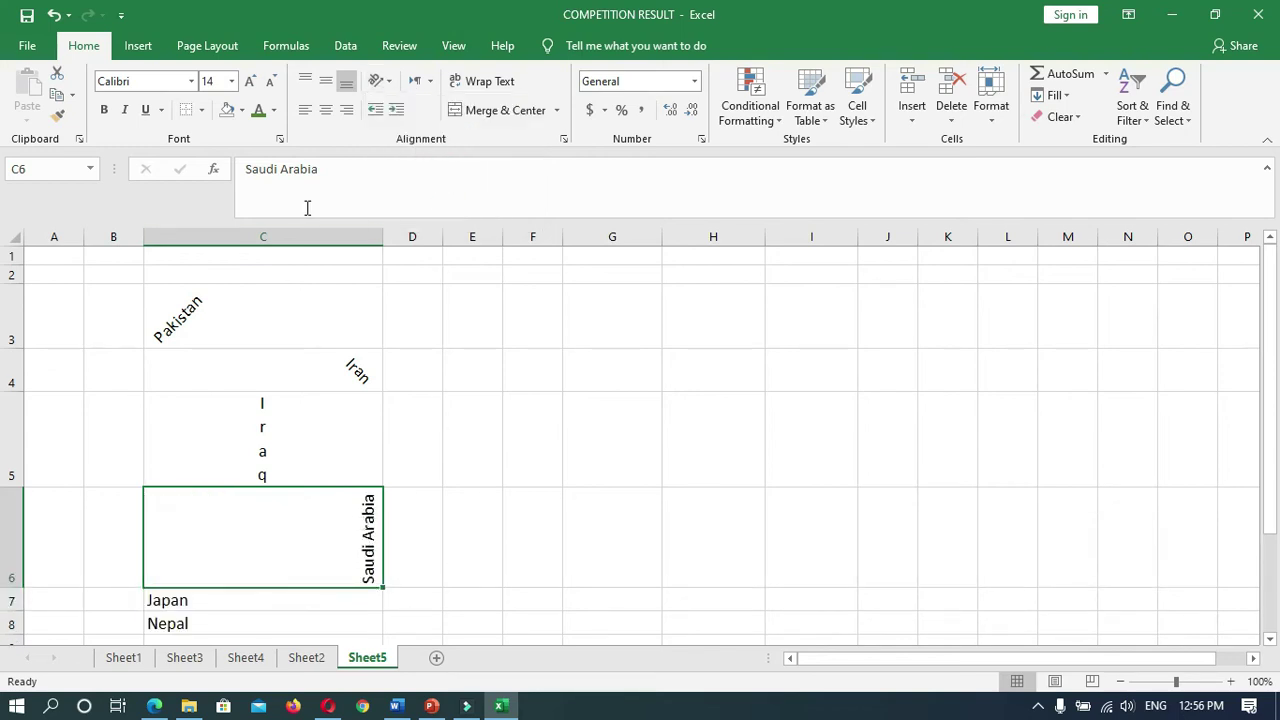
# Try different horizontal alignments on the Saudi Arabia cell, finishing with its text centered horizontally and middle-aligned vertically.
pyautogui.click(305, 109)
pyautogui.click(325, 112)
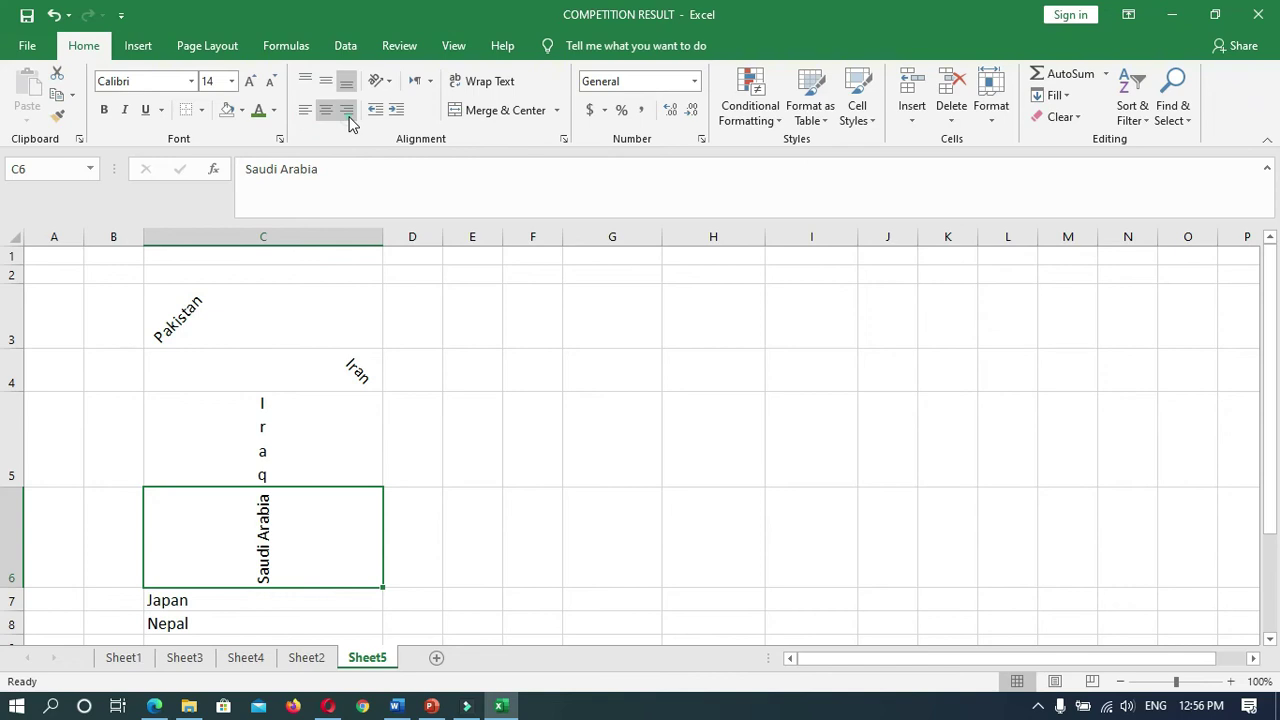
pyautogui.click(346, 109)
pyautogui.click(325, 80)
pyautogui.click(325, 109)
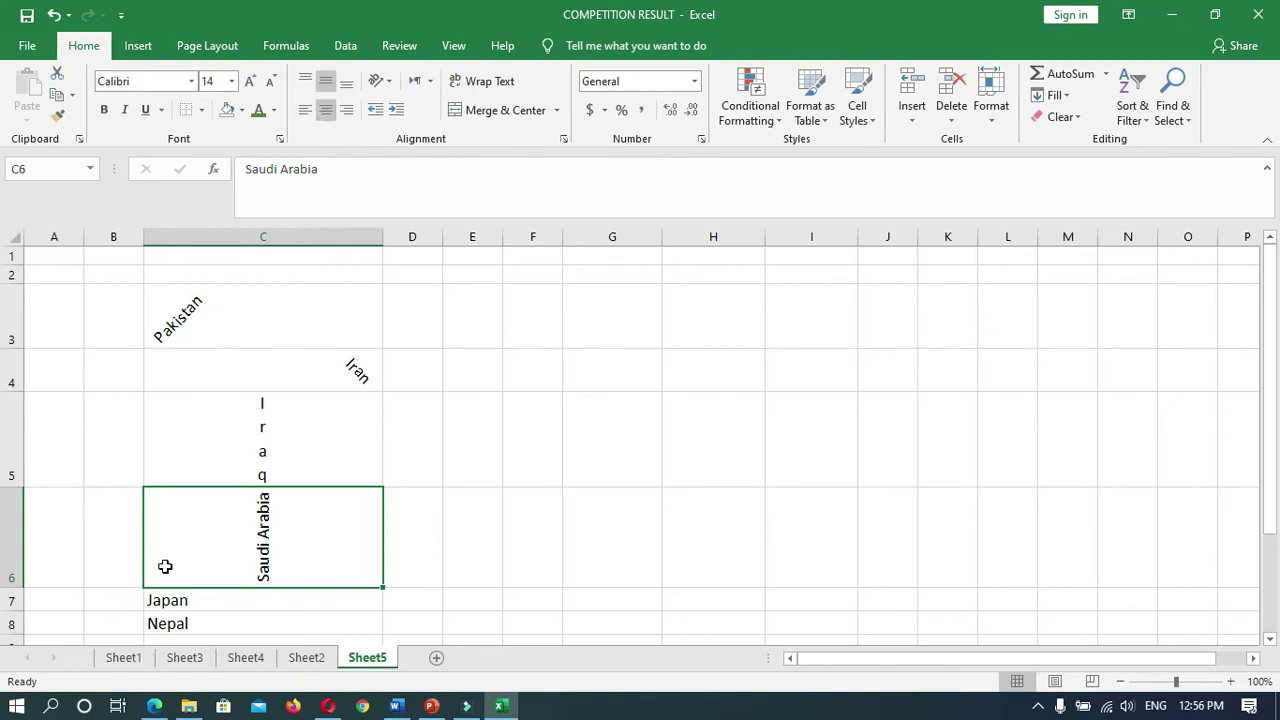
# Apply the Rotate Text Down orientation to the Japan cell C7.
pyautogui.click(166, 599)
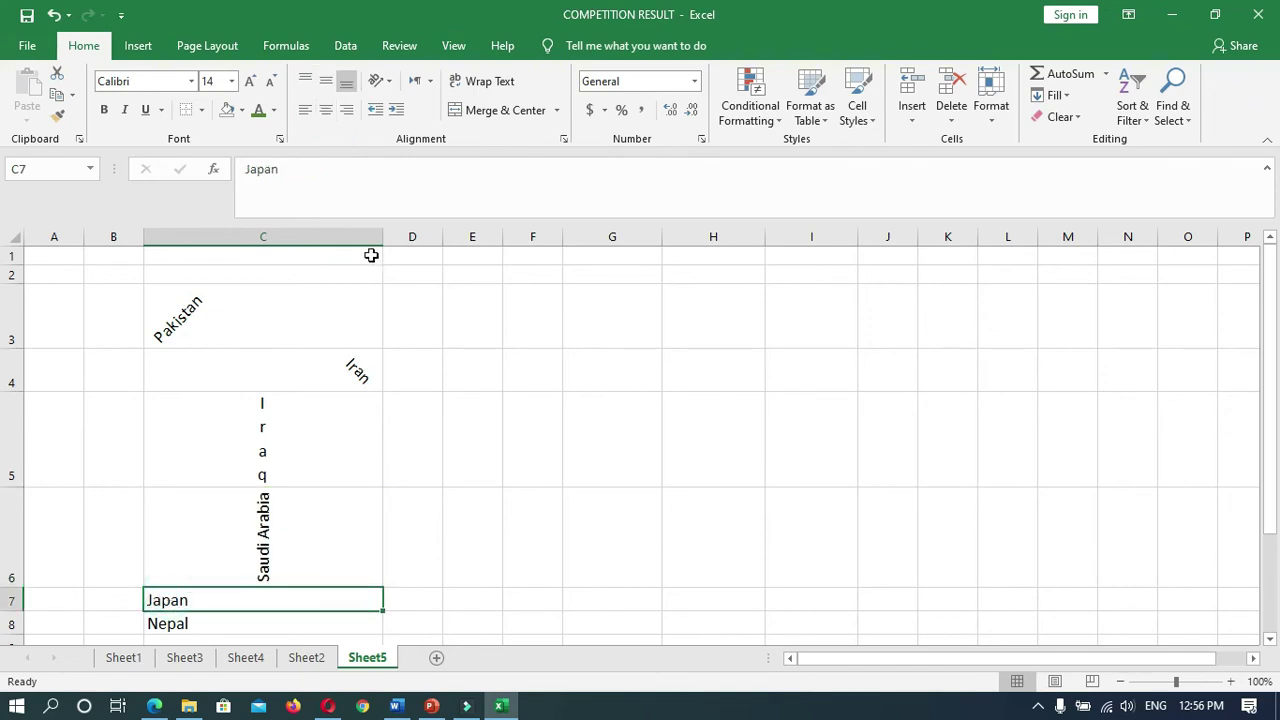
pyautogui.click(392, 90)
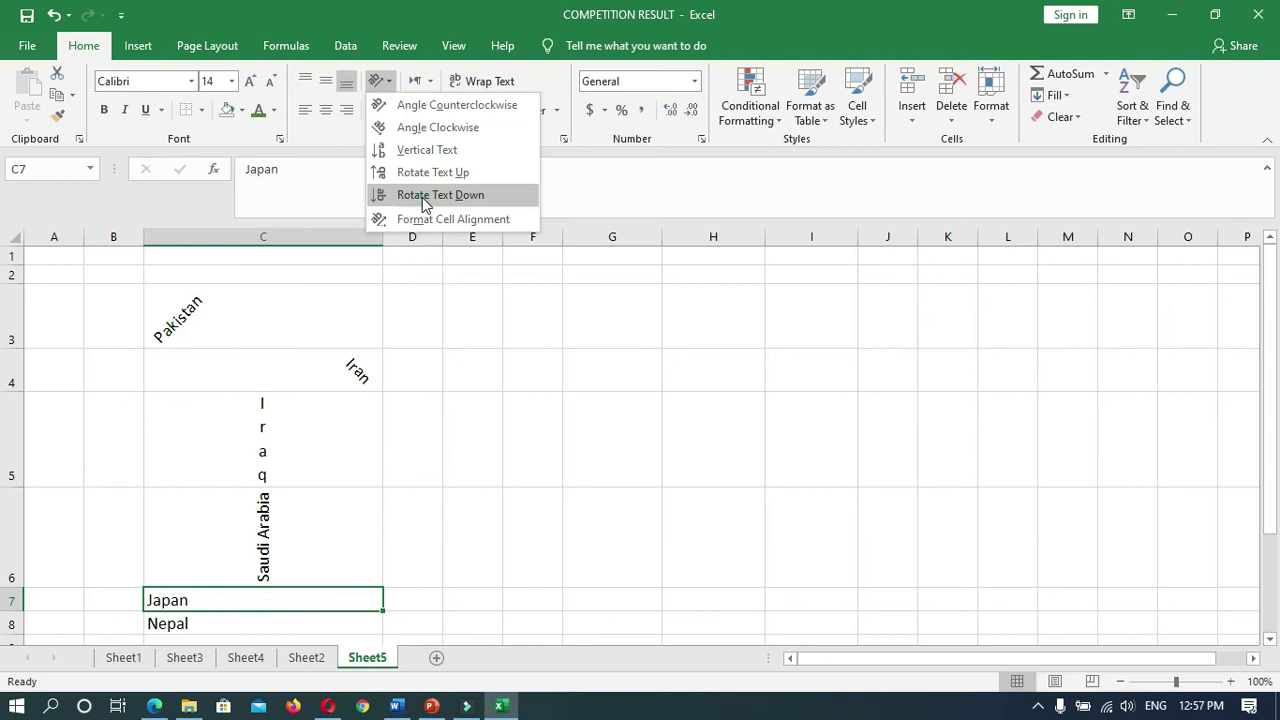
pyautogui.click(424, 196)
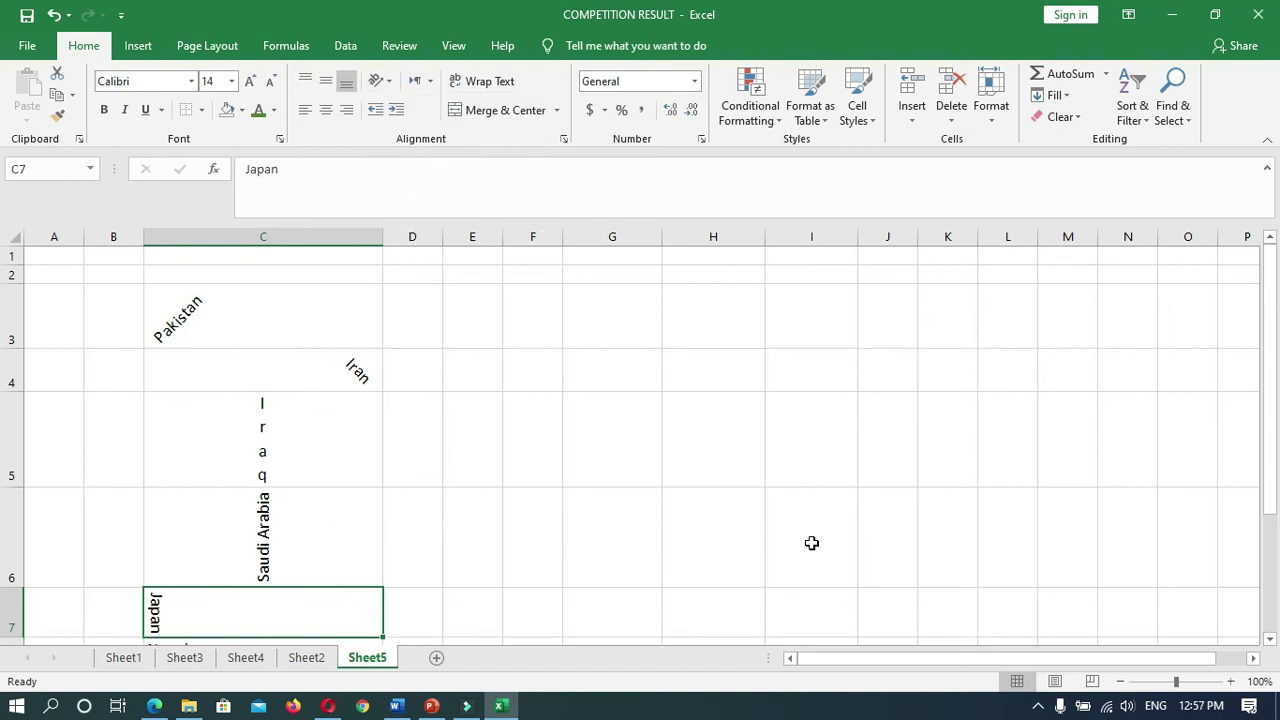
# Set a custom text orientation of 39 degrees for the Nepal cell C8 in its cell alignment settings.
pyautogui.click(1269, 500)
pyautogui.moveTo(1272, 514); pyautogui.dragTo(1270, 505)
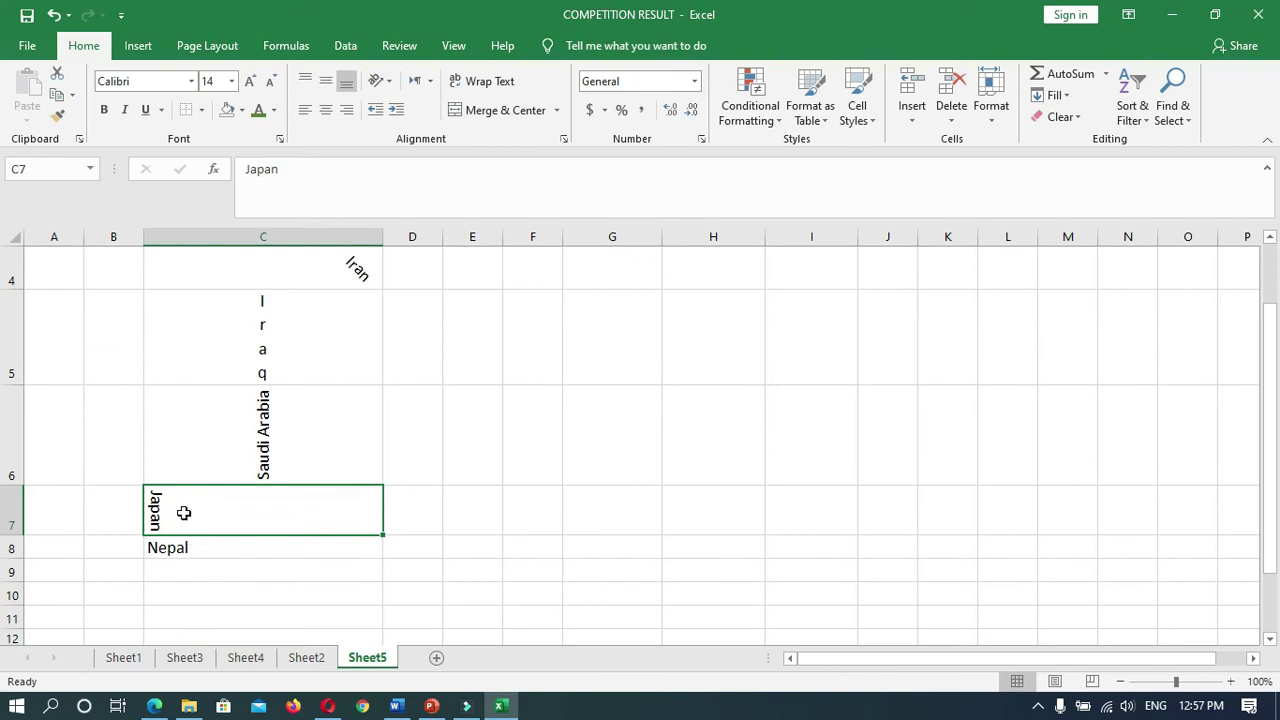
pyautogui.click(186, 549)
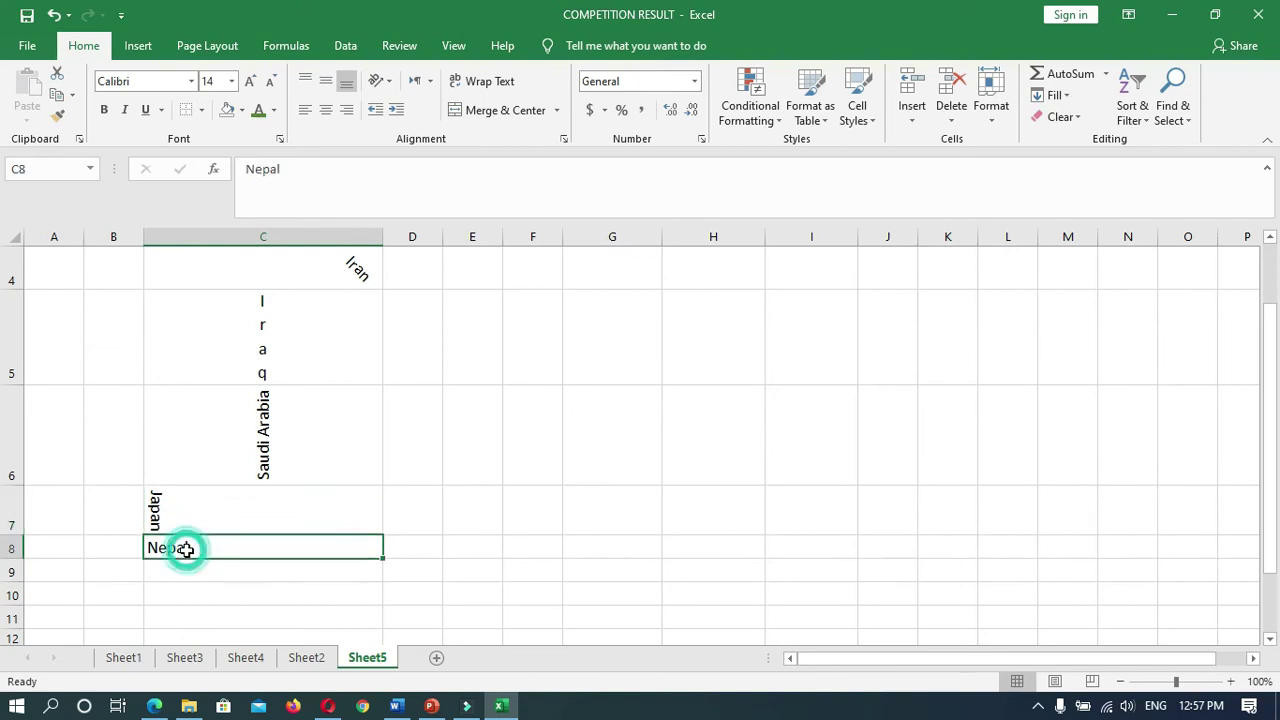
pyautogui.click(380, 80)
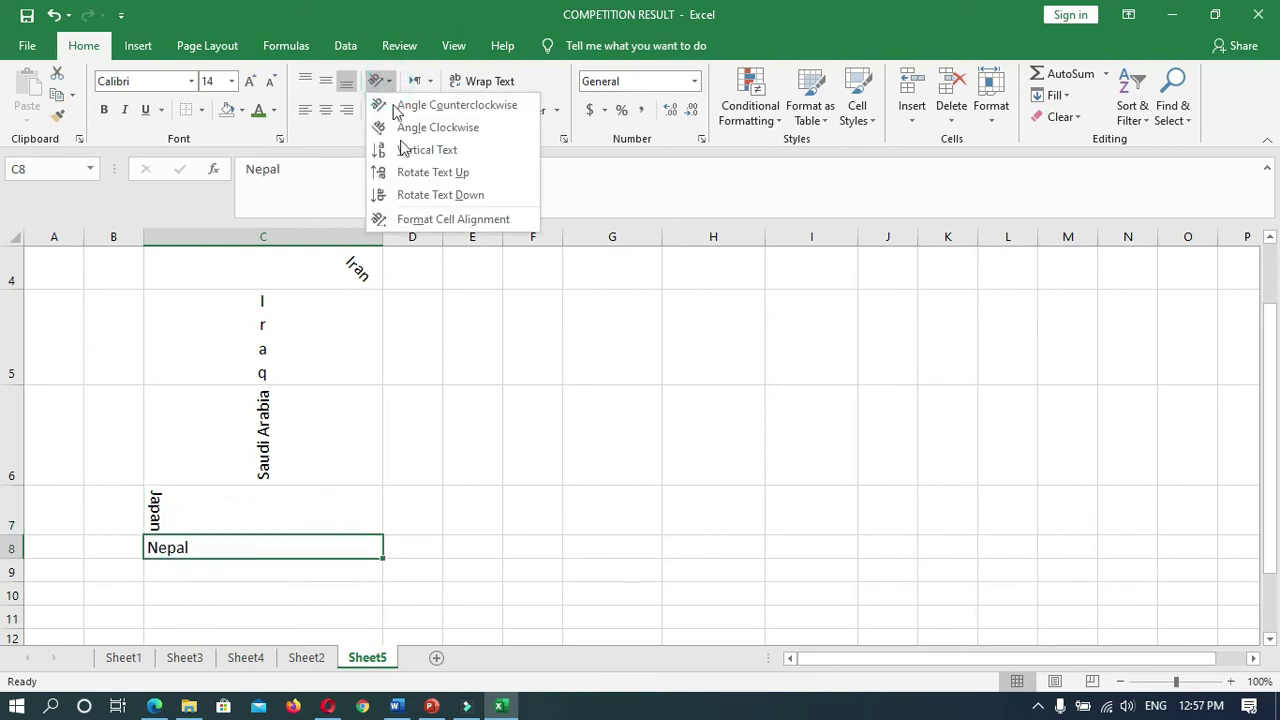
pyautogui.click(424, 220)
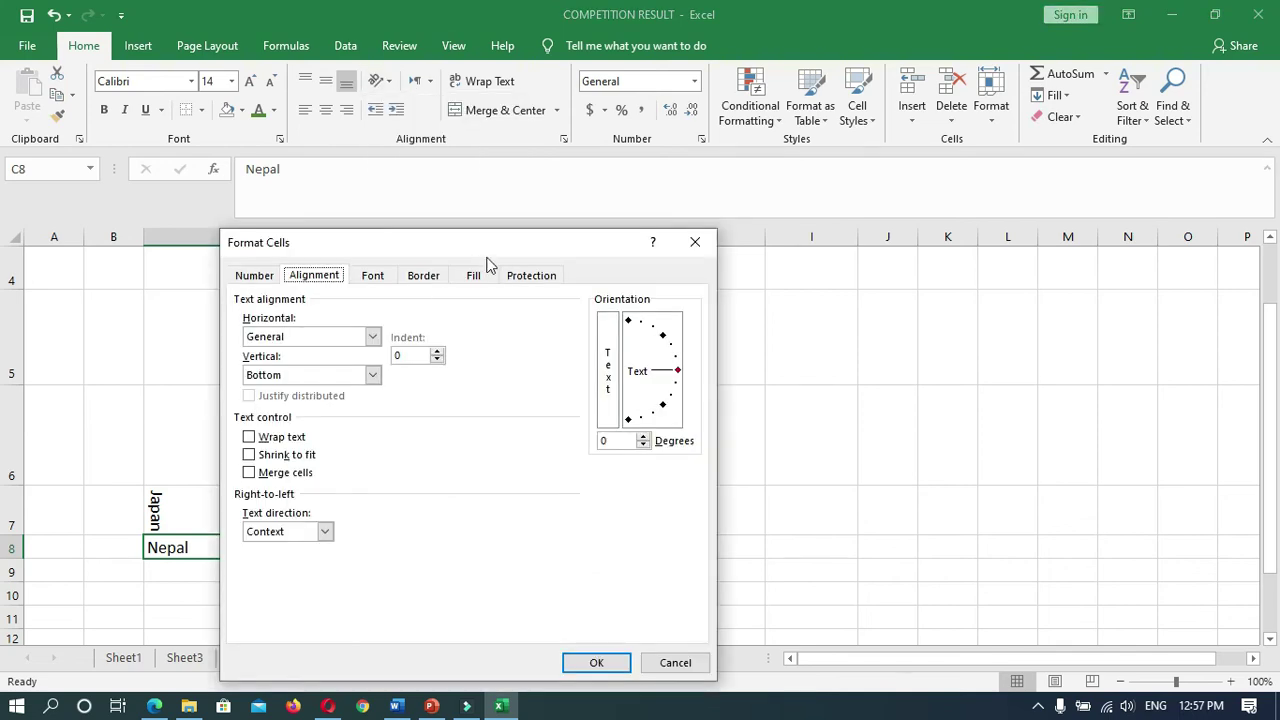
pyautogui.moveTo(532, 245); pyautogui.dragTo(521, 129)
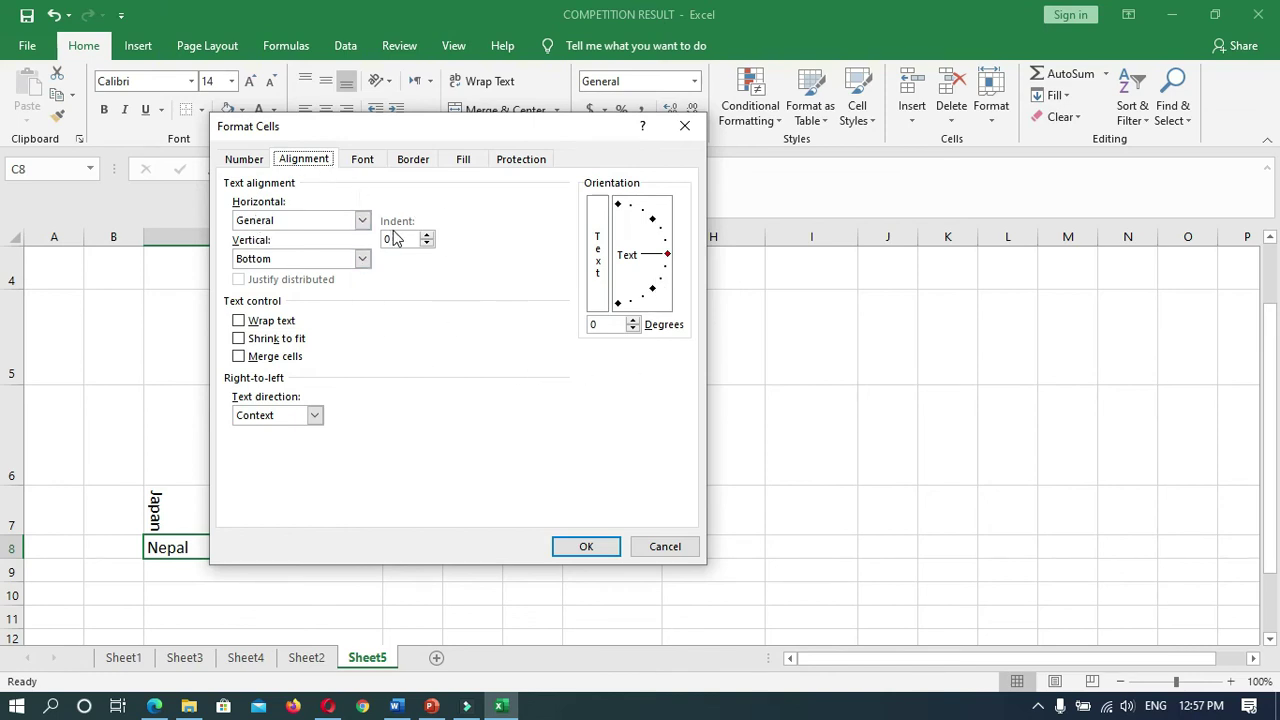
pyautogui.click(657, 233)
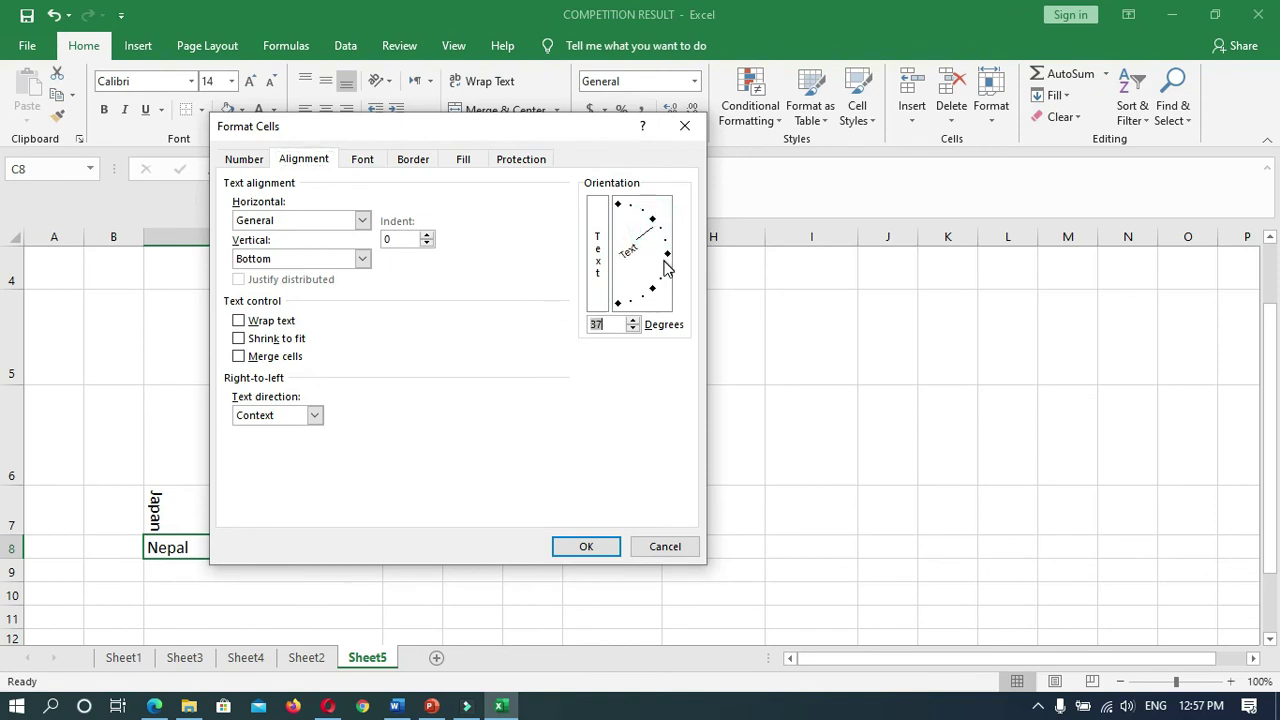
pyautogui.click(634, 320)
pyautogui.click(634, 320)
pyautogui.click(634, 320)
pyautogui.click(634, 329)
# Look over the Font and Fill formatting options without changing them, and apply the alignment settings to the Nepal cell.
pyautogui.click(250, 326)
pyautogui.click(364, 160)
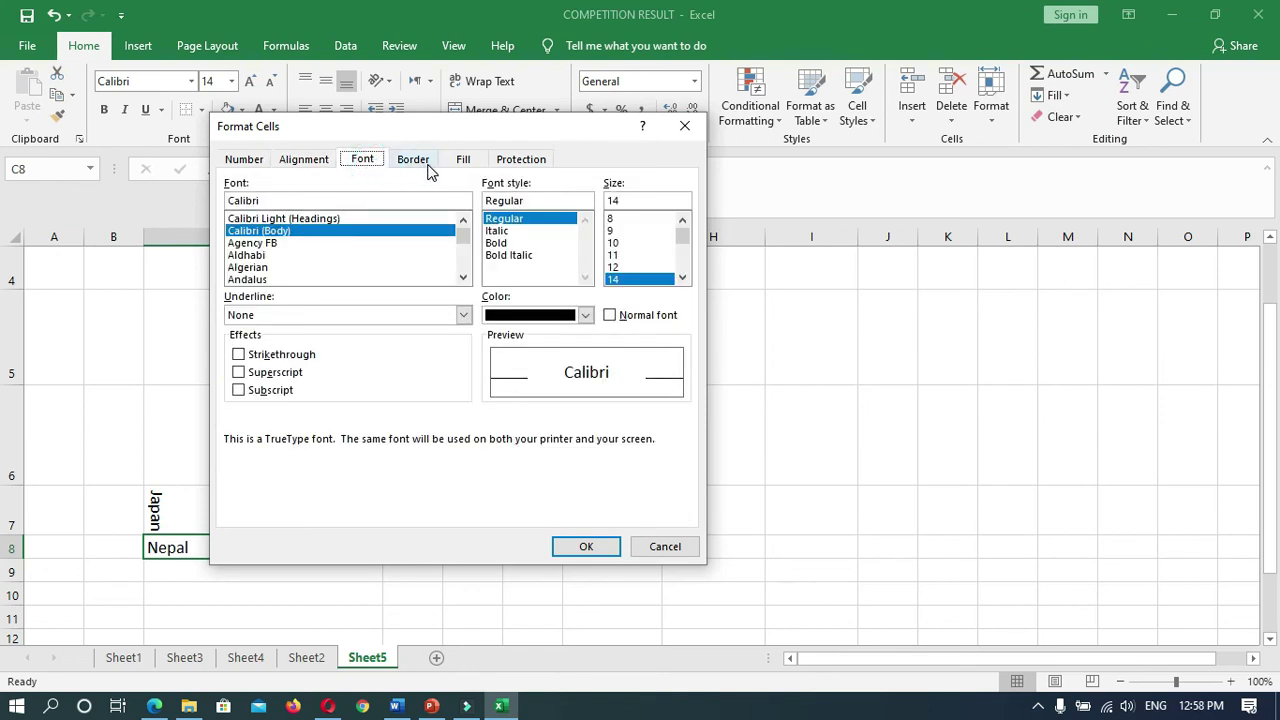
pyautogui.click(460, 166)
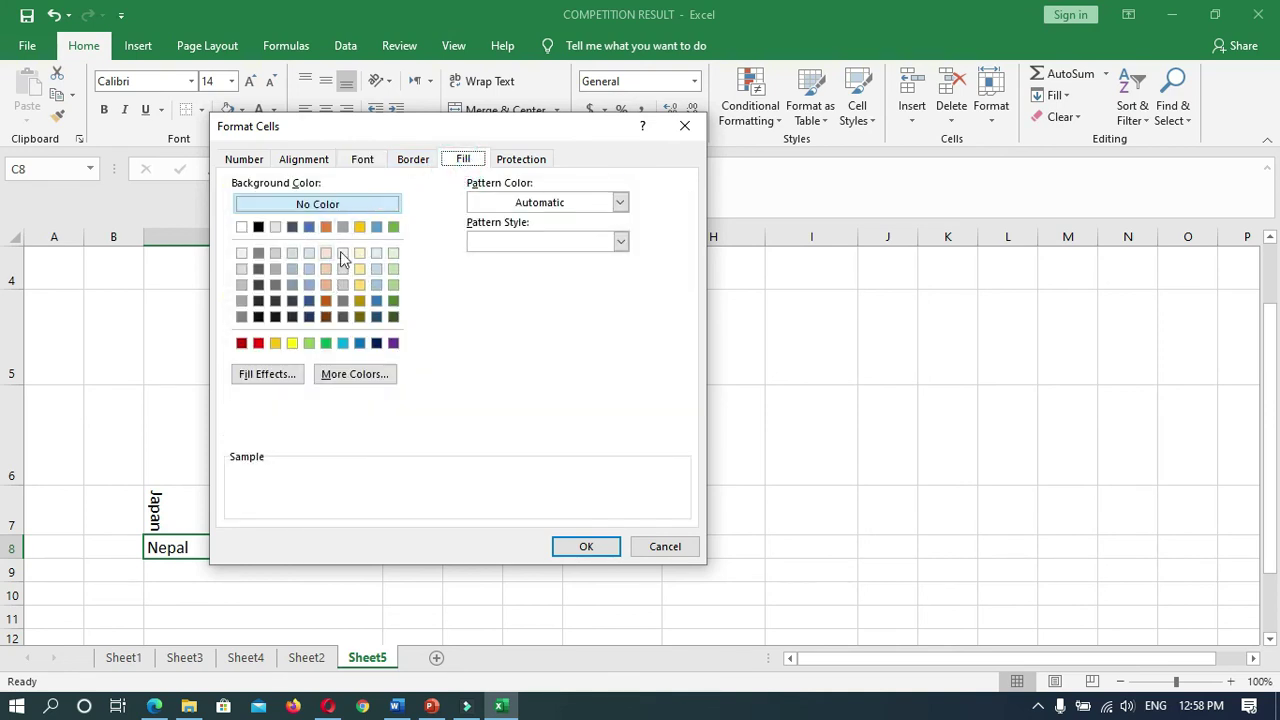
pyautogui.click(312, 162)
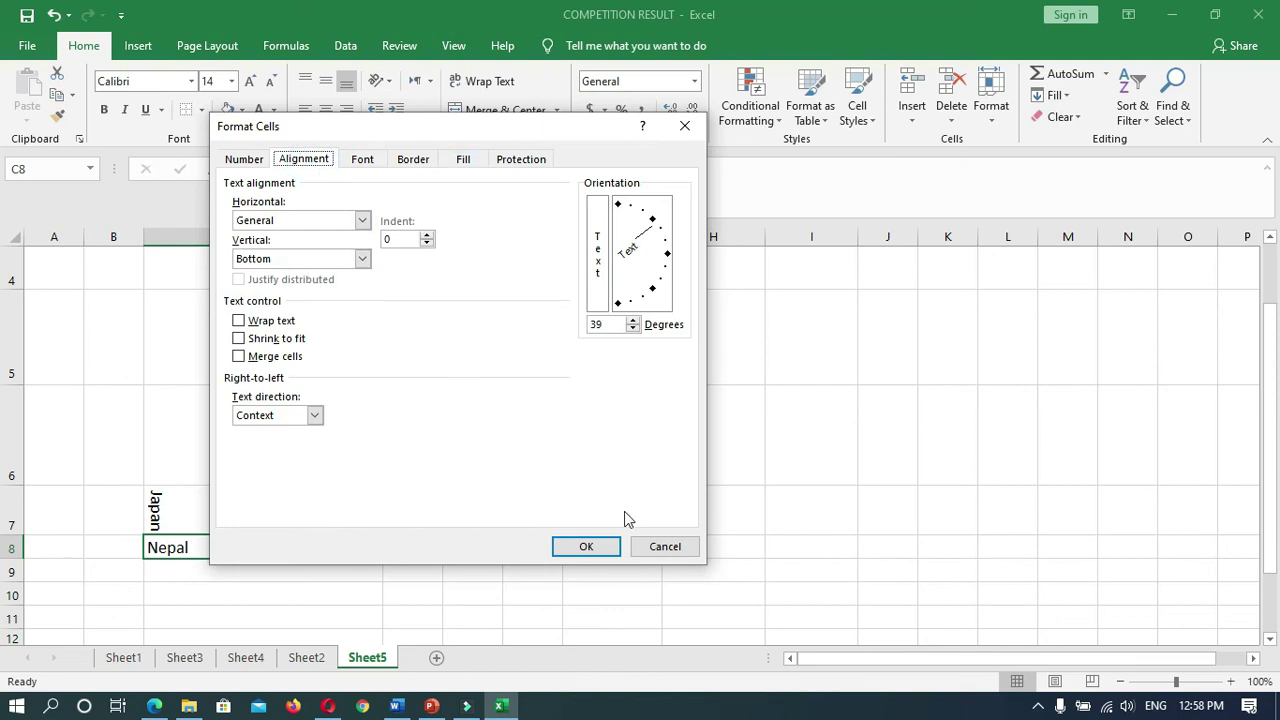
pyautogui.click(568, 550)
# Review the text orientation of each country cell in column C, starting from Pakistan.
pyautogui.moveTo(1270, 382)
pyautogui.mouseDown()
pyautogui.moveTo(1274, 328)
pyautogui.moveTo(1274, 362)
pyautogui.mouseUp()
pyautogui.click(307, 299)
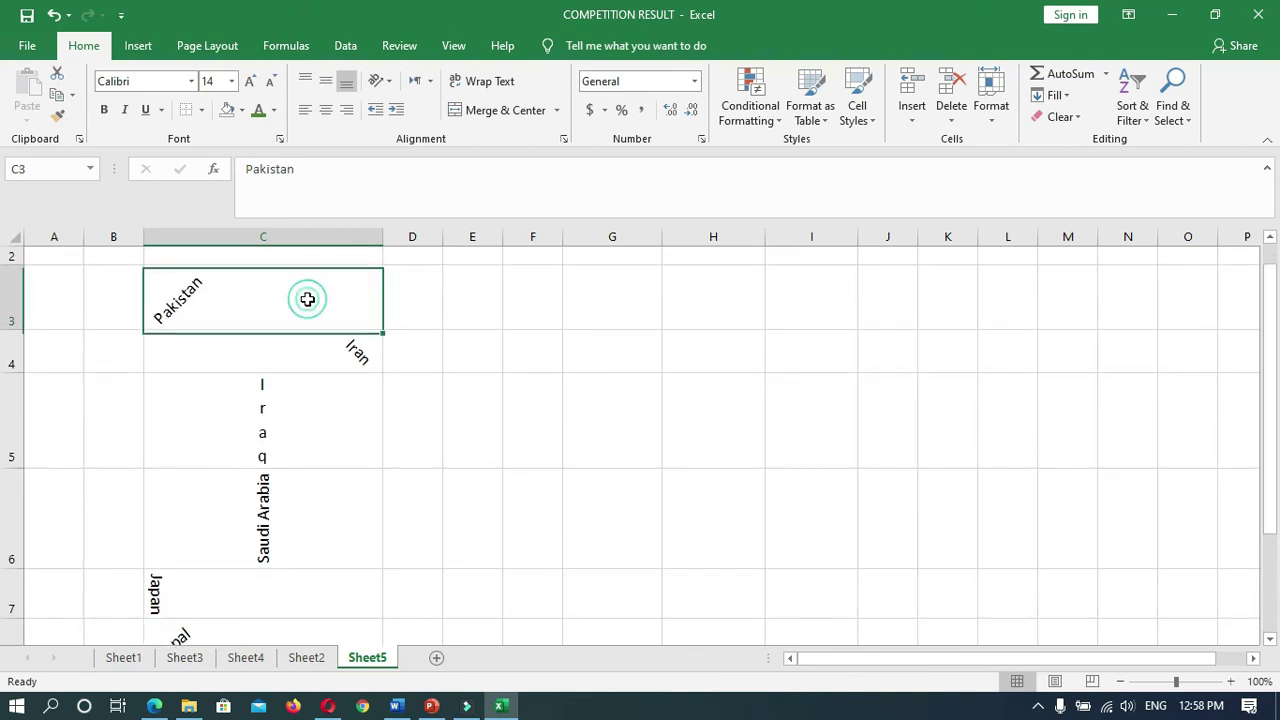
pyautogui.click(288, 350)
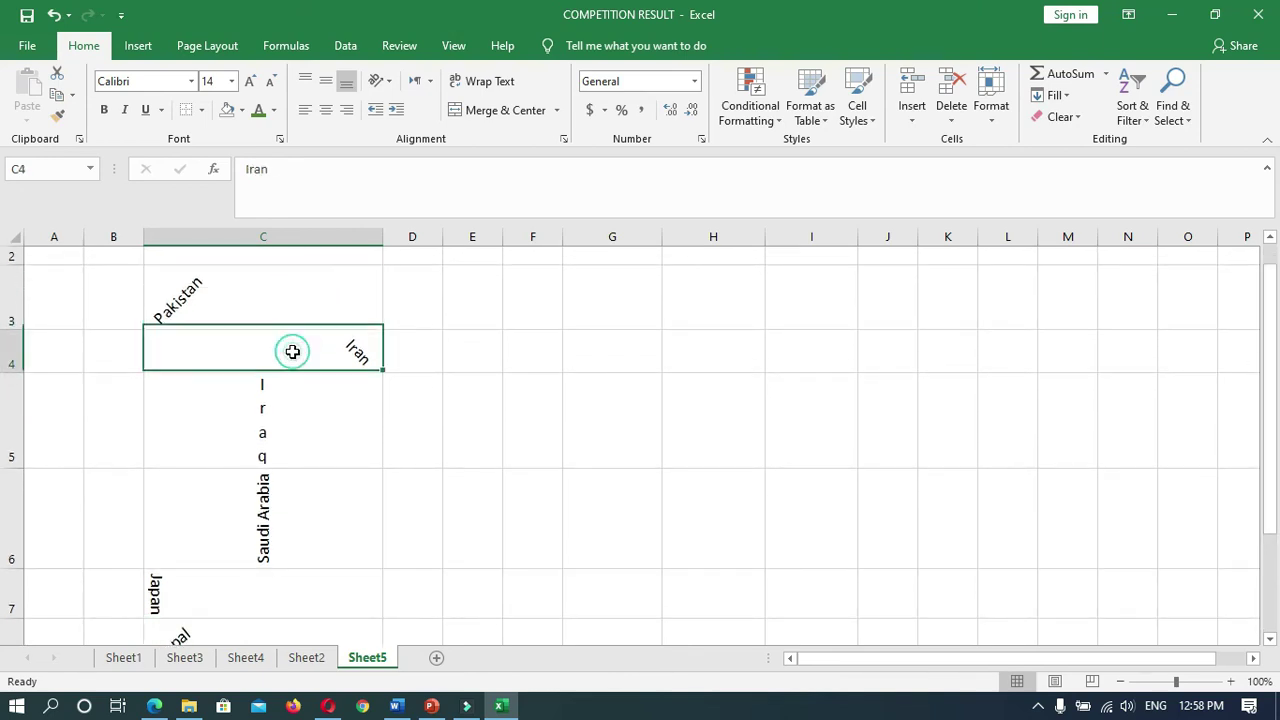
pyautogui.click(267, 429)
pyautogui.click(250, 497)
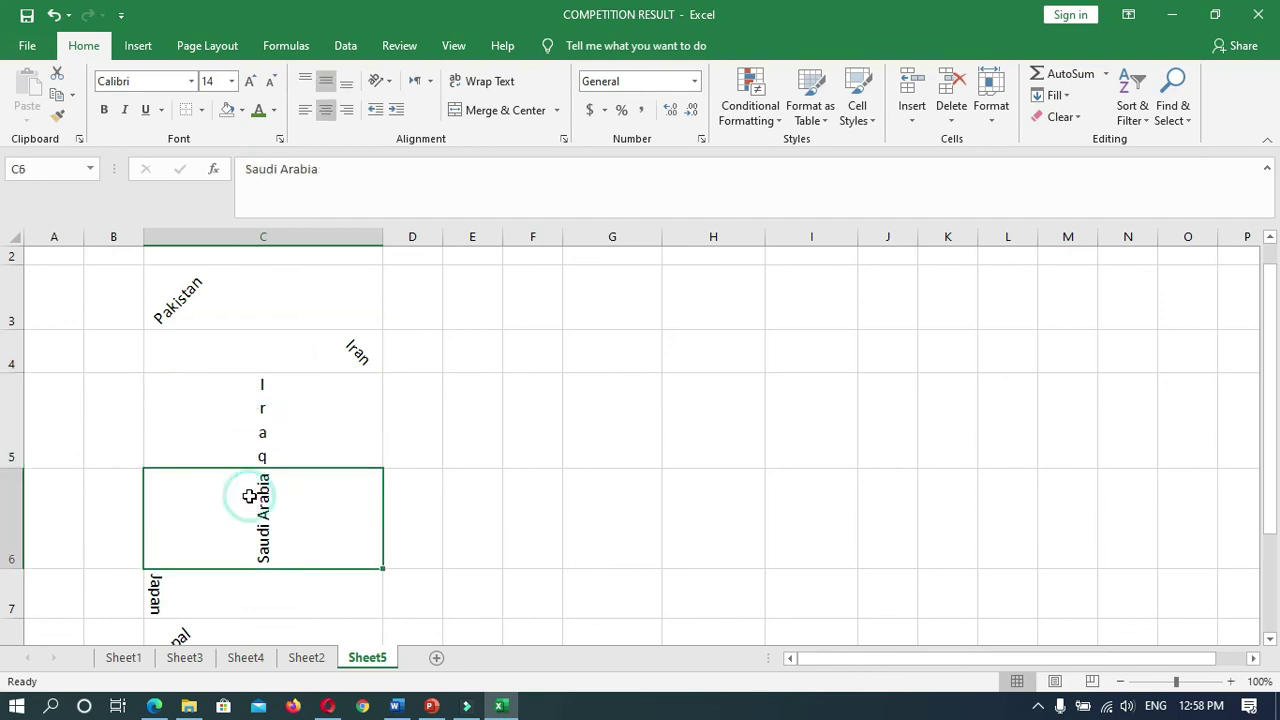
pyautogui.click(225, 590)
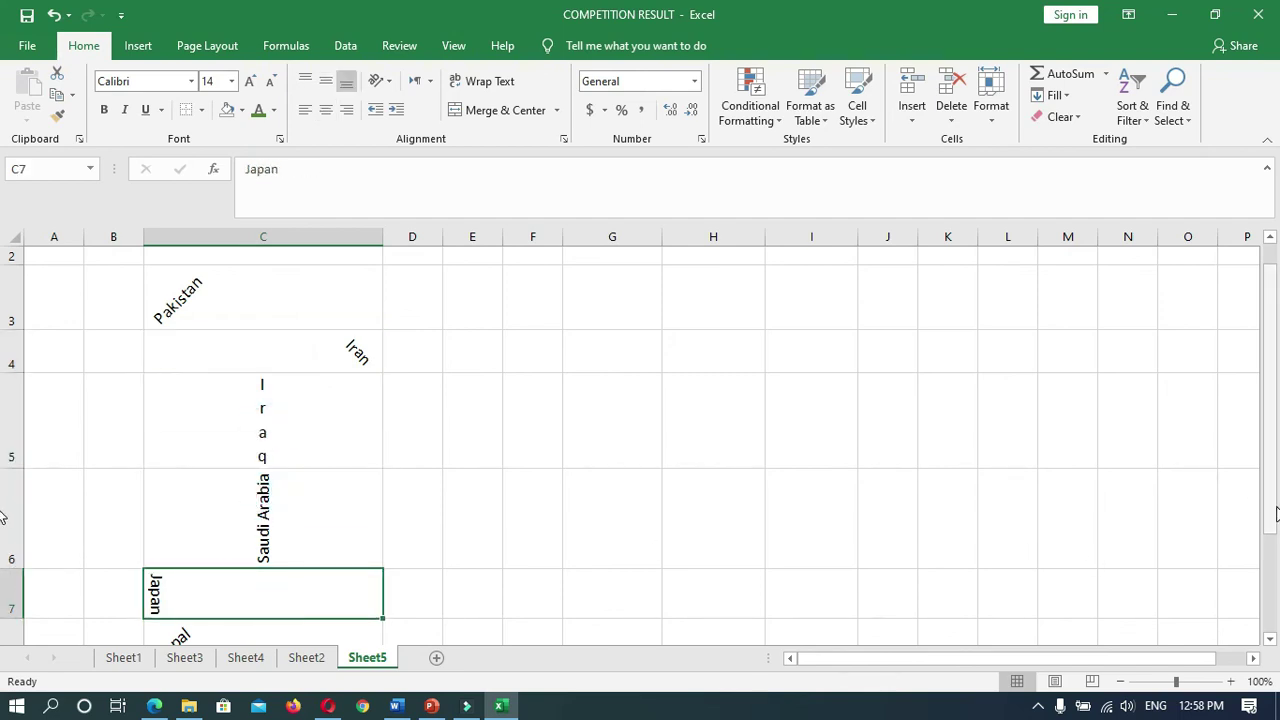